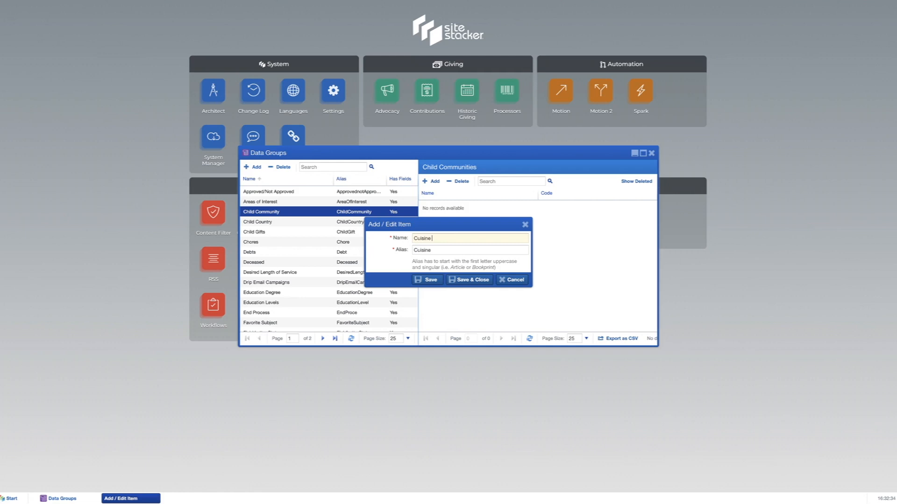
Step: Save the new data group under the name Cuisine Options and open its field management
{"action": "left_click", "coordinate": [471, 281]}
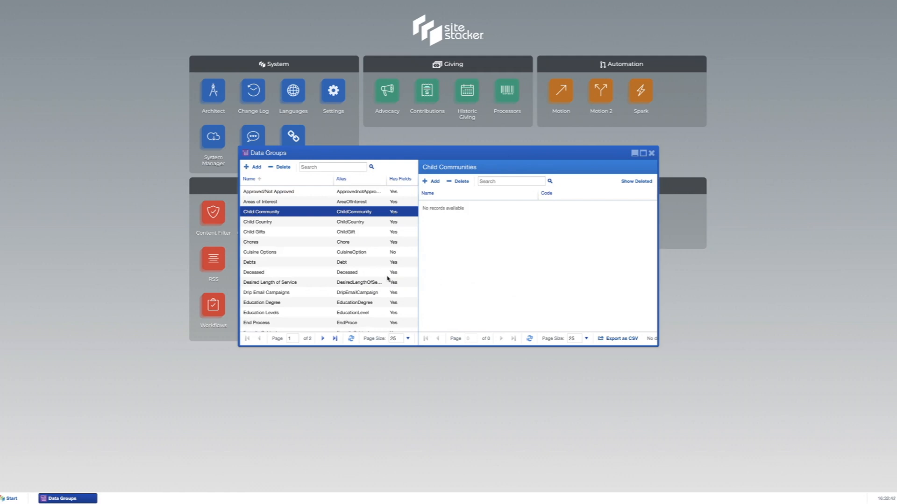
{"action": "left_click", "coordinate": [279, 254]}
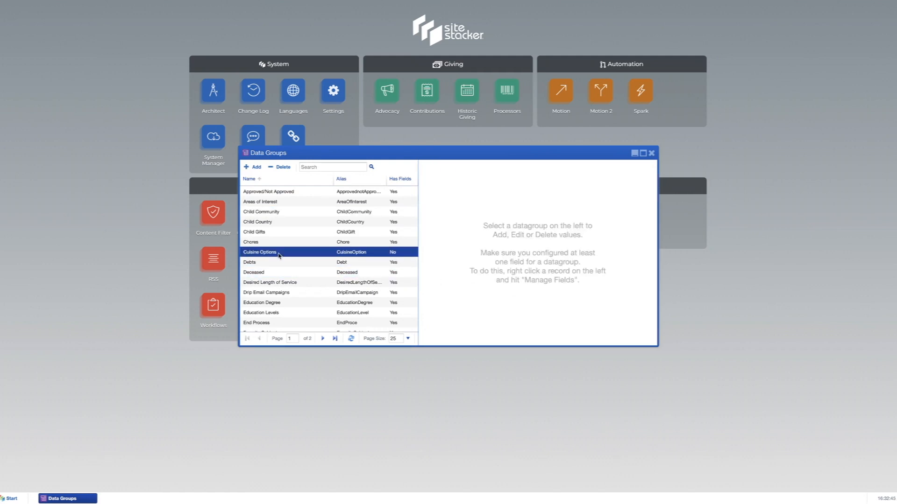
{"action": "right_click", "coordinate": [279, 255]}
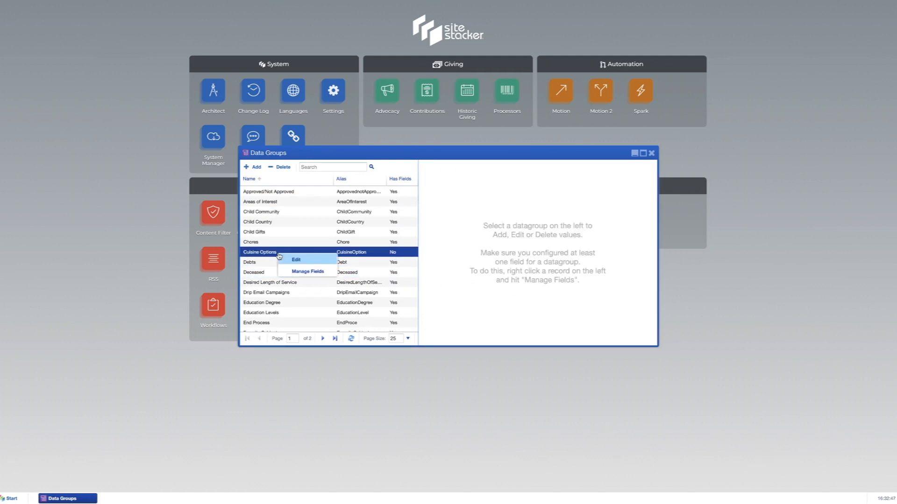
{"action": "left_click", "coordinate": [293, 271]}
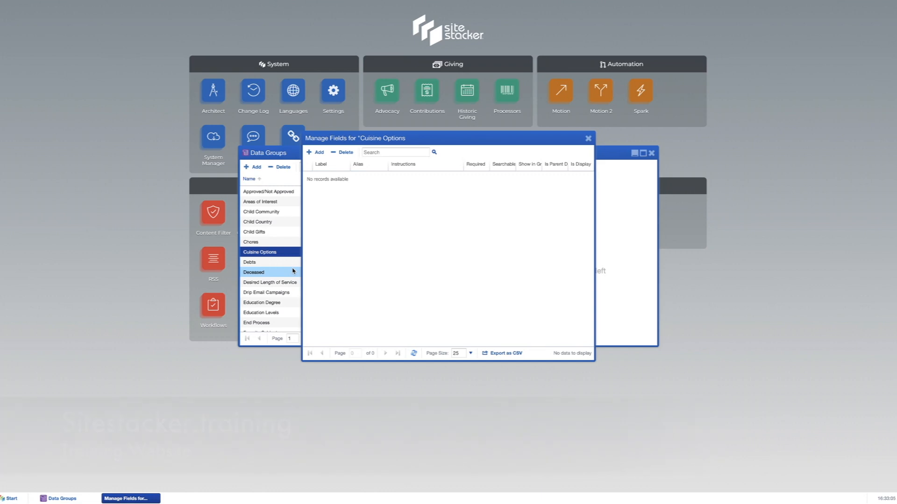
Step: Add a Text field labelled Label to the Cuisine Options data group and save it
{"action": "left_click", "coordinate": [318, 153]}
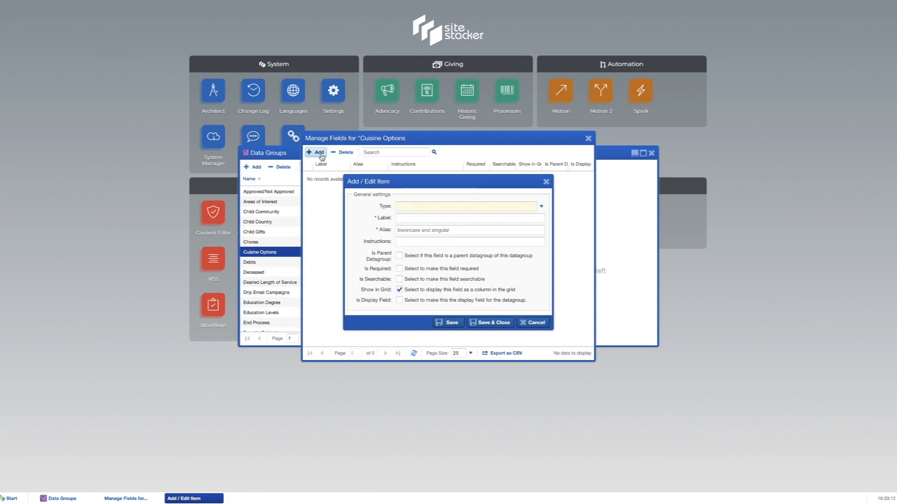
{"action": "type", "text": "text"}
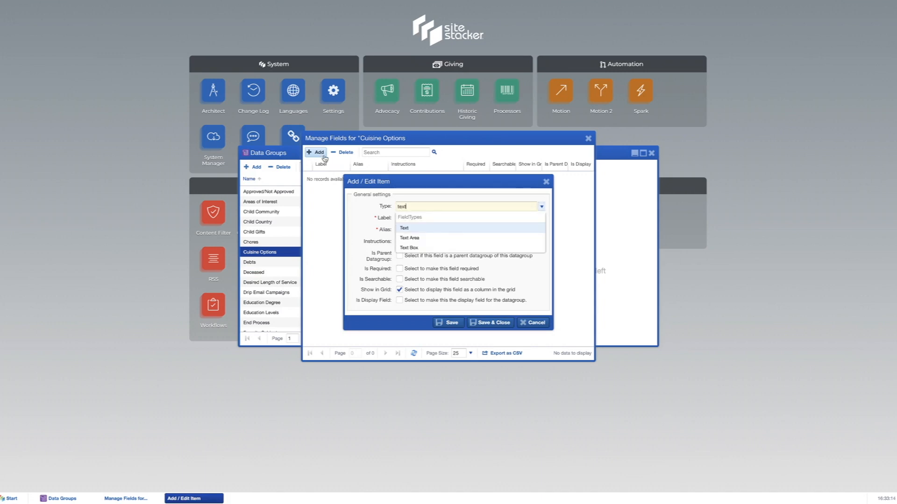
{"action": "left_click", "coordinate": [431, 233]}
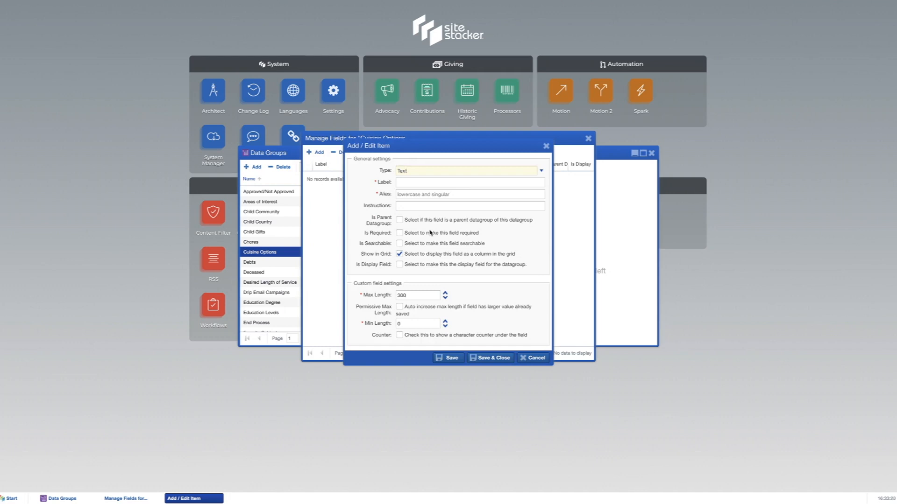
{"action": "left_click", "coordinate": [412, 186]}
{"action": "type", "text": "Label"}
{"action": "left_click", "coordinate": [490, 361]}
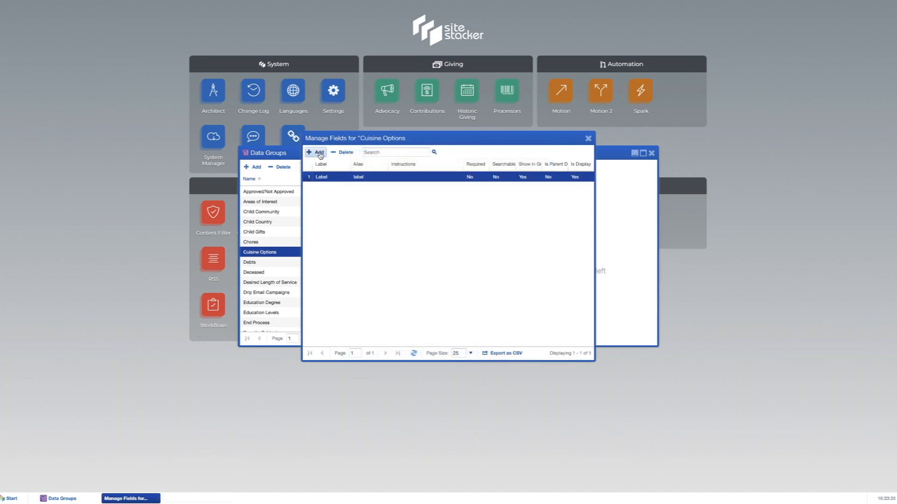
Step: Add a Number field labelled Order to the Cuisine Options data group, save it and close the field management
{"action": "left_click", "coordinate": [316, 152]}
{"action": "type", "text": "number"}
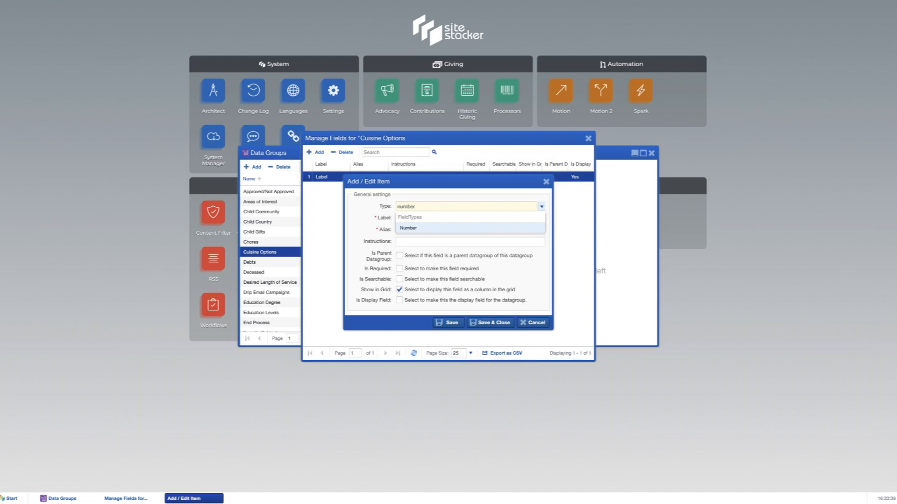
{"action": "left_click", "coordinate": [419, 229]}
{"action": "left_click", "coordinate": [417, 182]}
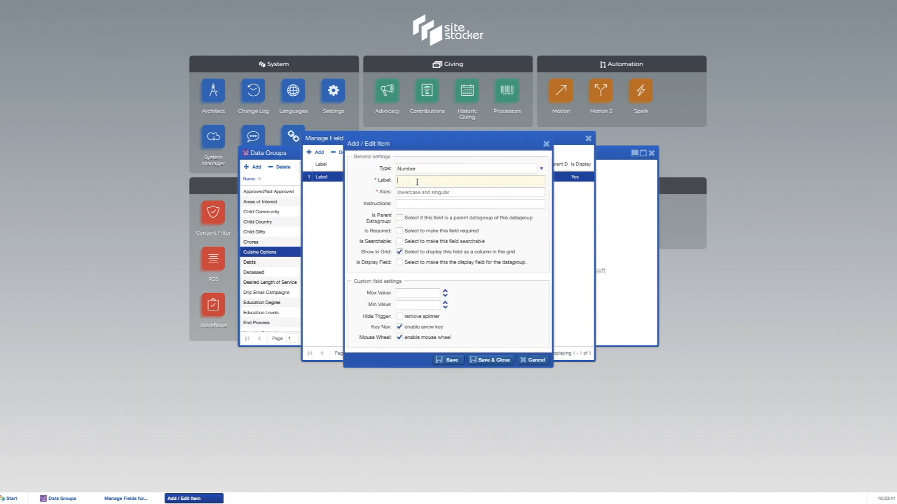
{"action": "type", "text": "Order"}
{"action": "left_click", "coordinate": [497, 363]}
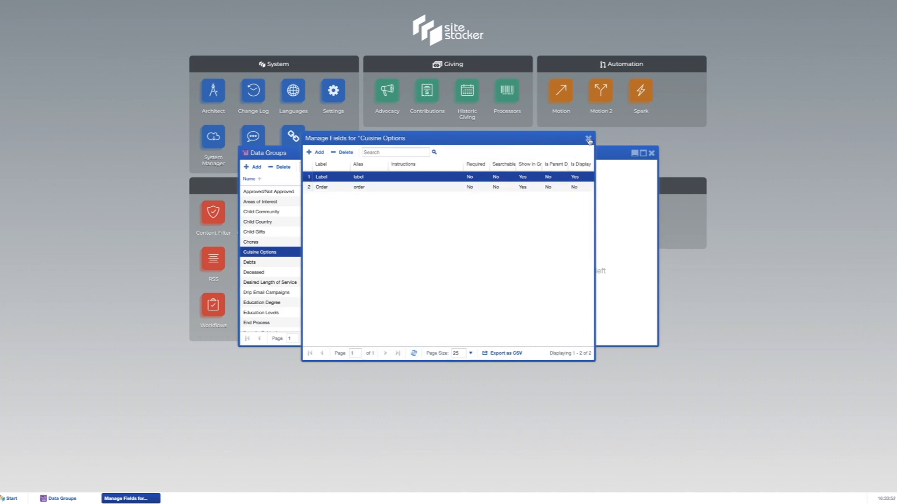
{"action": "left_click", "coordinate": [588, 139]}
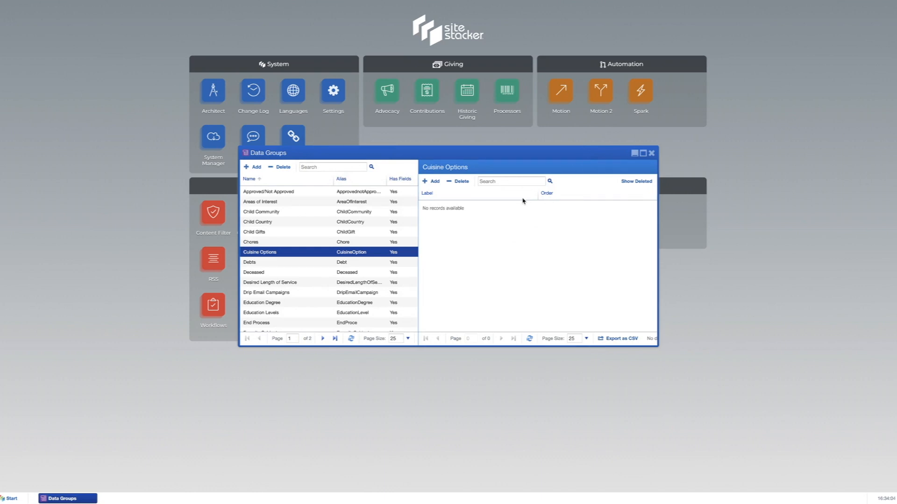
Step: Add an entry to Cuisine Options with the label Italian and order 1
{"action": "left_click", "coordinate": [434, 184]}
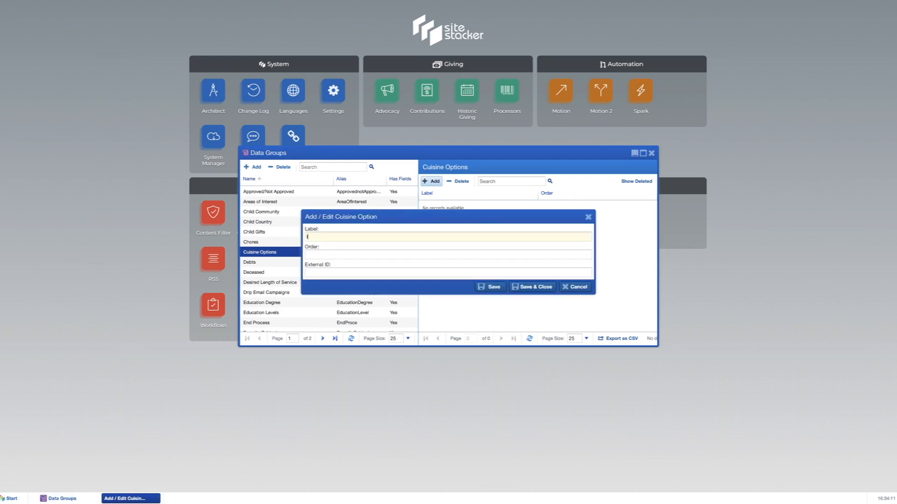
{"action": "type", "text": "Italia"}
{"action": "type", "text": "1"}
{"action": "left_click", "coordinate": [536, 290]}
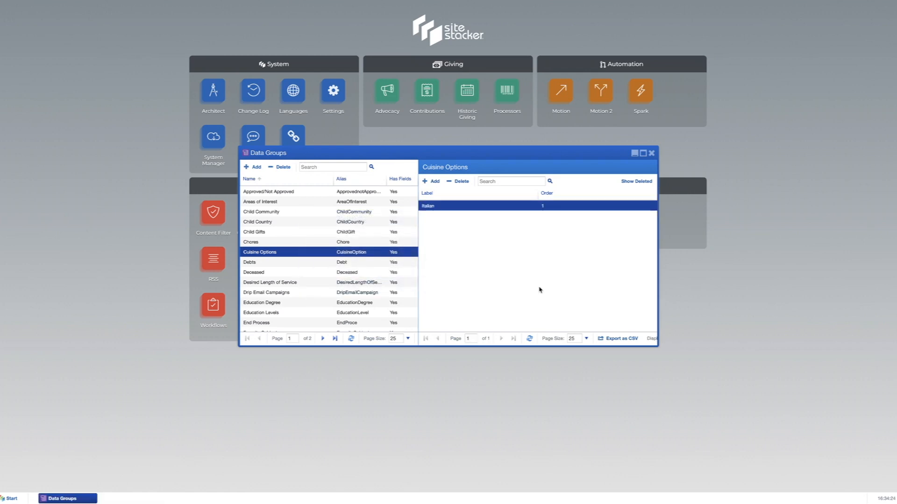
Step: Add an entry to Cuisine Options with the label American and order 2
{"action": "left_click", "coordinate": [432, 181]}
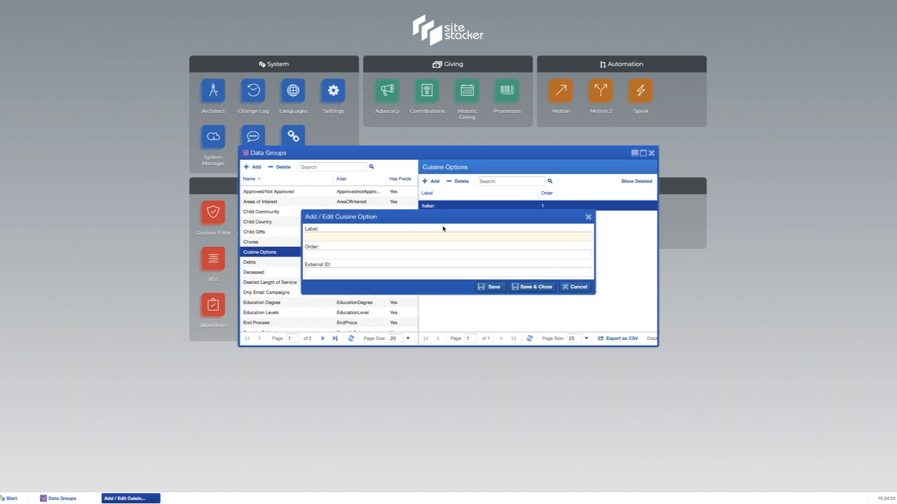
{"action": "type", "text": "American"}
{"action": "type", "text": "2"}
{"action": "left_click", "coordinate": [528, 288]}
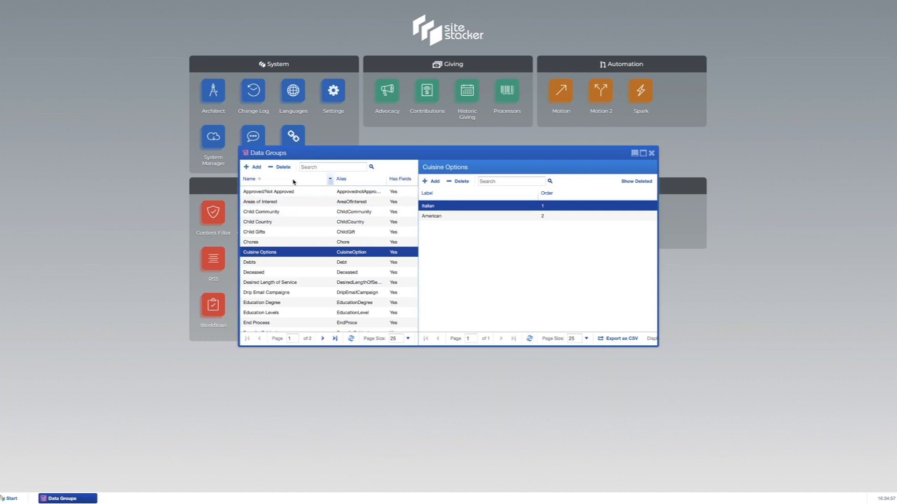
Step: Create a data group named Available Meals and open its field management
{"action": "left_click", "coordinate": [254, 167]}
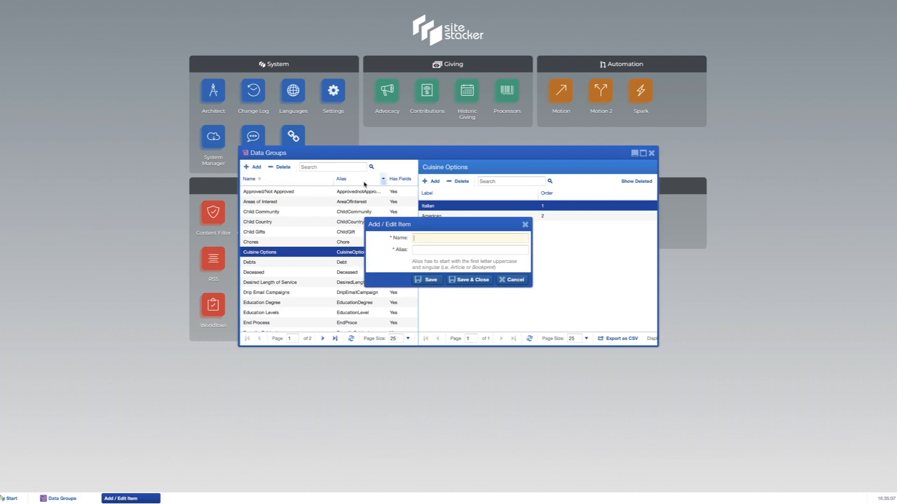
{"action": "type", "text": "Available Meals"}
{"action": "left_click", "coordinate": [456, 283]}
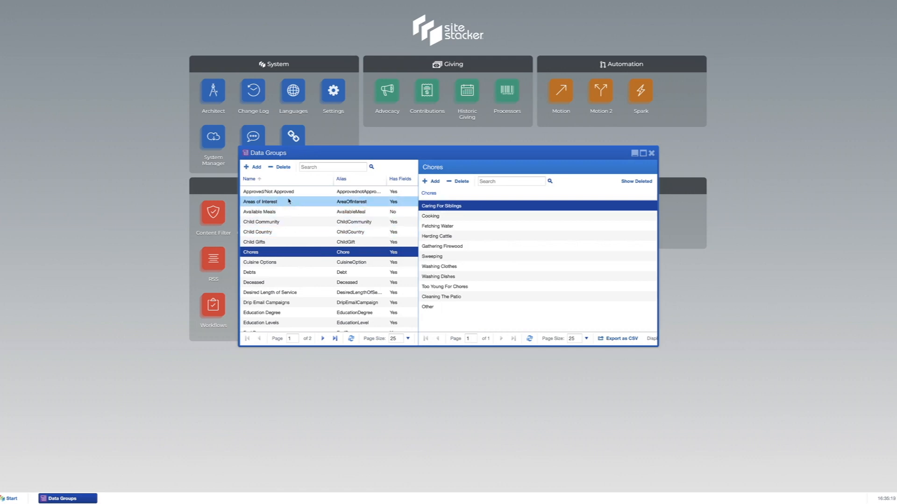
{"action": "left_click", "coordinate": [287, 213]}
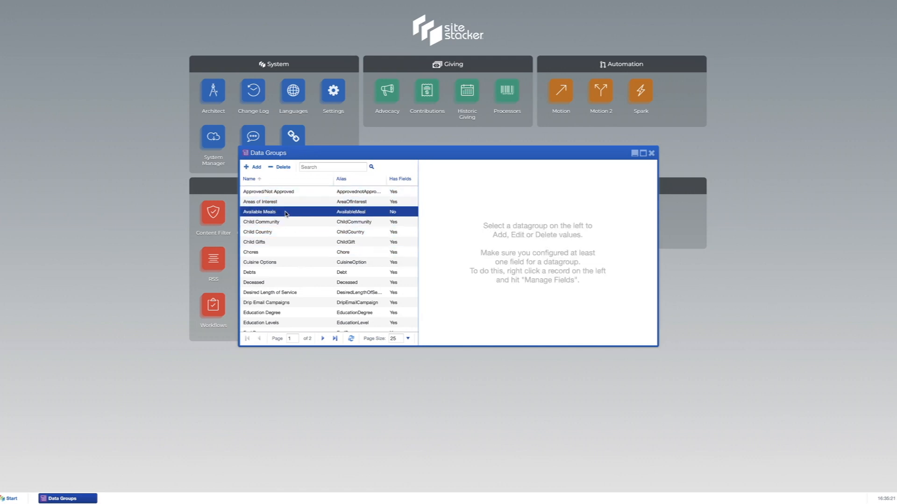
{"action": "right_click", "coordinate": [286, 213]}
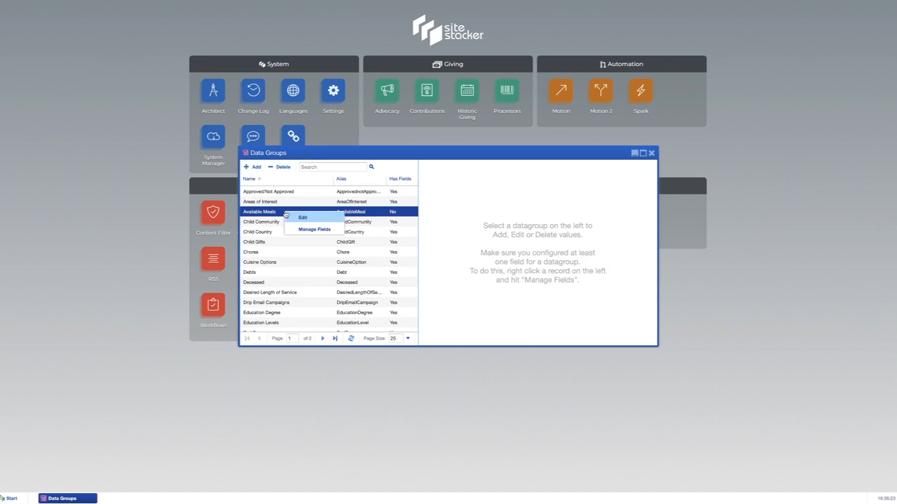
{"action": "left_click", "coordinate": [302, 230]}
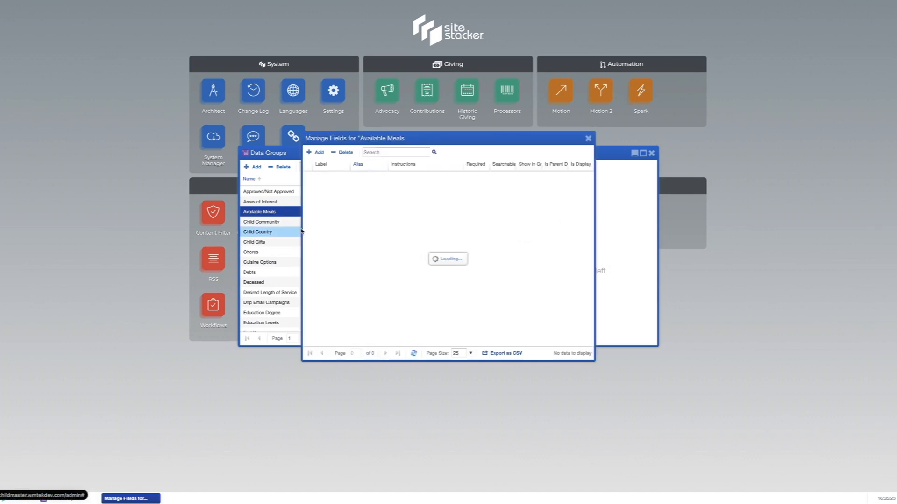
Step: Add a Cuisine Options type field labelled Cuisine Options to Available Meals, marked as parent datagroup and rendered as a combo box
{"action": "left_click", "coordinate": [317, 153]}
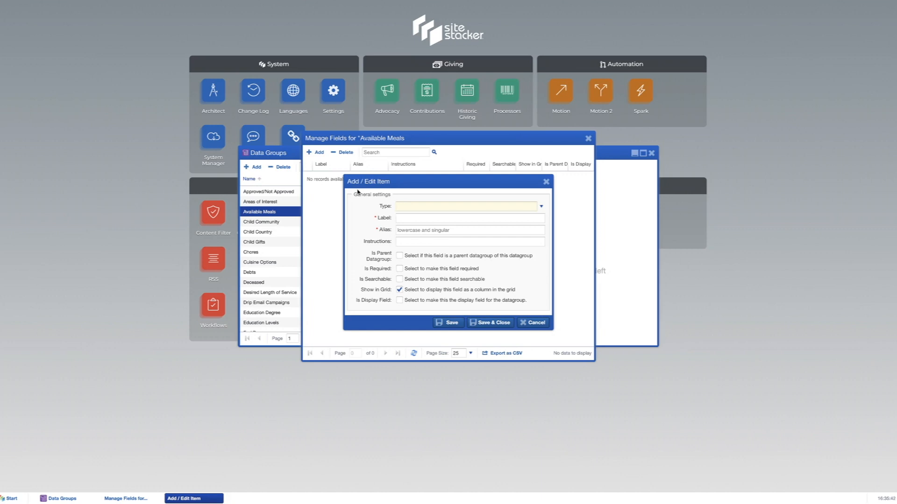
{"action": "type", "text": "Cuis"}
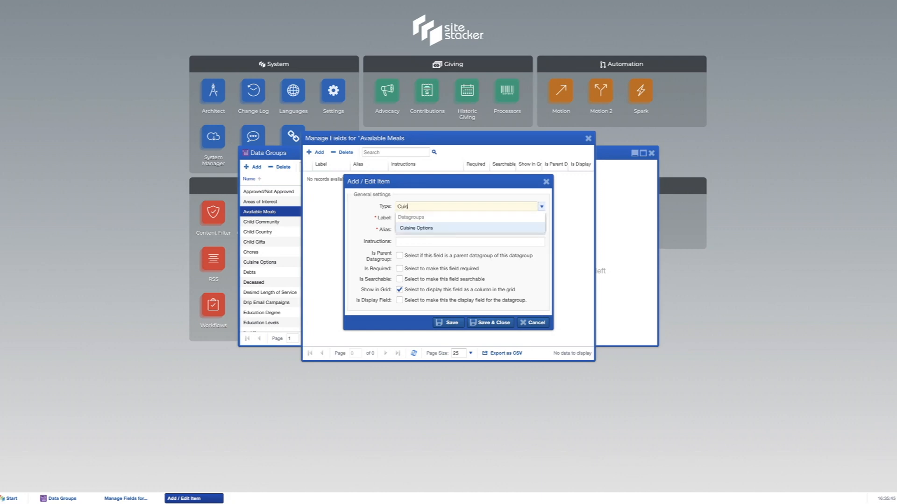
{"action": "left_click", "coordinate": [416, 228]}
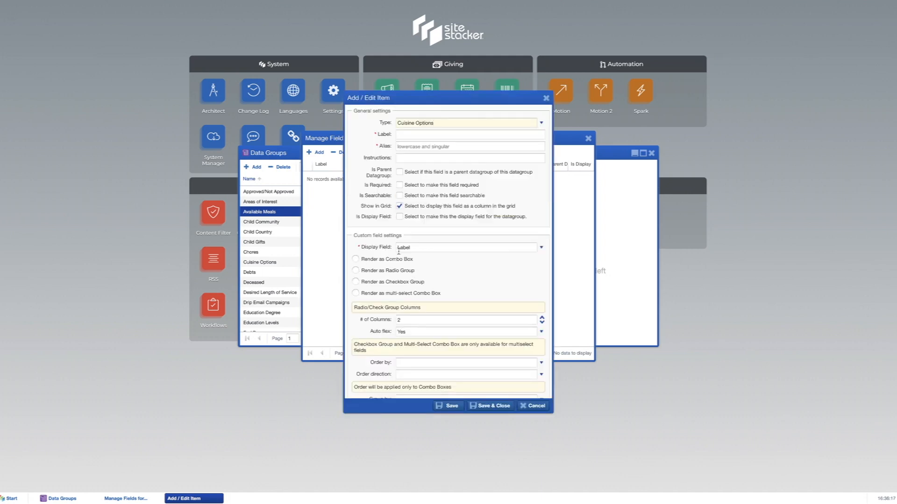
{"action": "left_click", "coordinate": [399, 172]}
{"action": "left_click", "coordinate": [408, 137]}
{"action": "type", "text": "Cuisine Options"}
{"action": "left_click", "coordinate": [379, 260]}
{"action": "scroll", "coordinate": [397, 267], "scroll_direction": "down", "scroll_amount": 1}
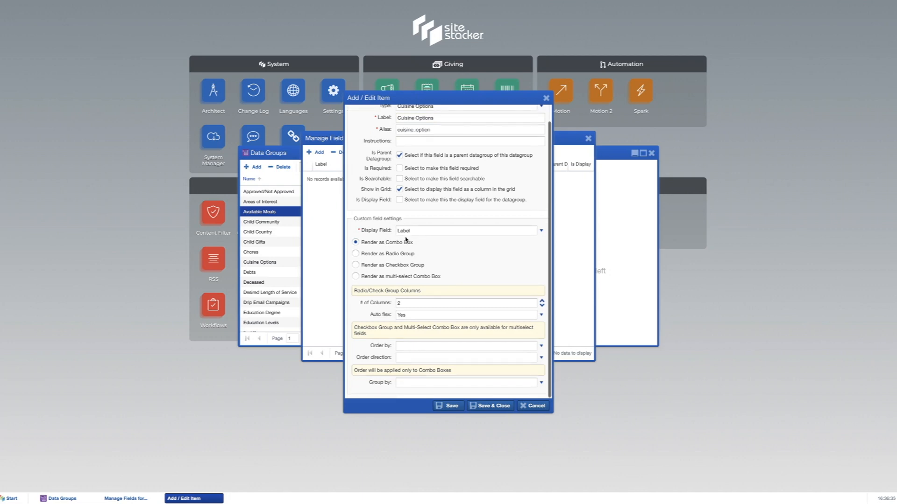
{"action": "left_click", "coordinate": [495, 404]}
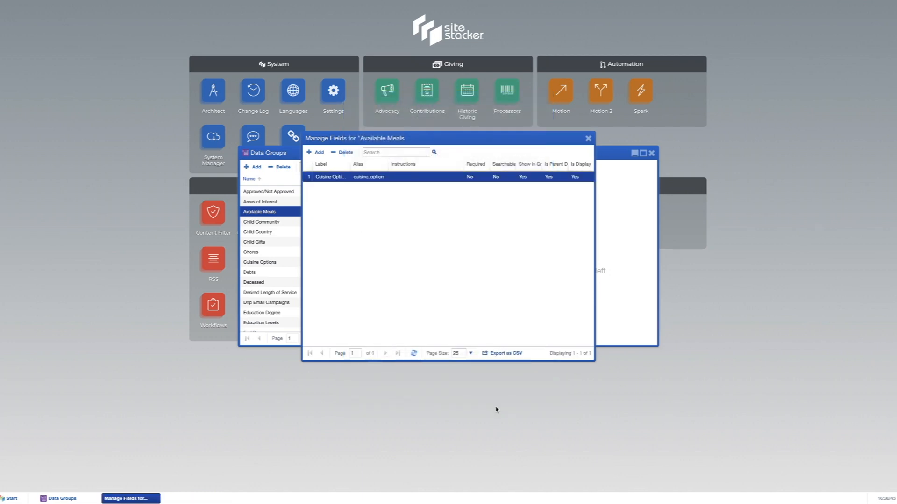
Step: Add a Text field labelled Label to the Available Meals data group and save it
{"action": "left_click", "coordinate": [316, 153]}
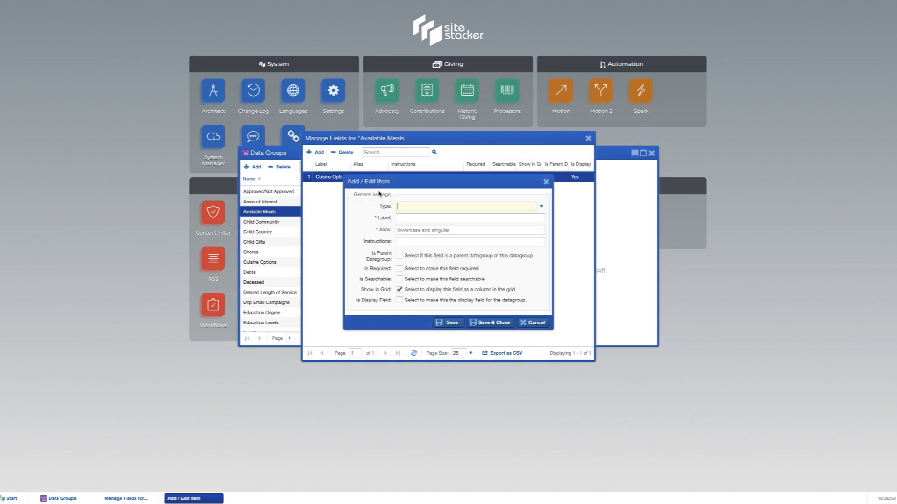
{"action": "type", "text": "te"}
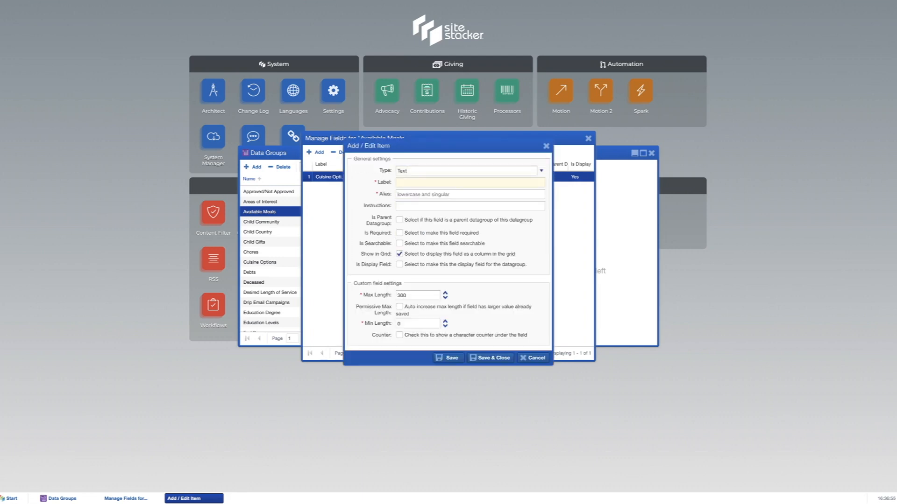
{"action": "type", "text": "Label"}
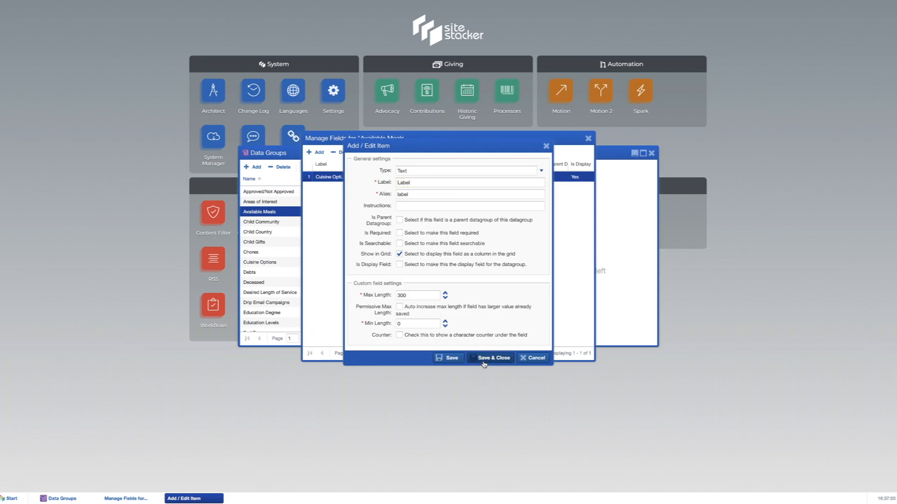
{"action": "left_click", "coordinate": [491, 358]}
Step: Add a Number field labelled Order to the Available Meals data group, save it and close the field management
{"action": "left_click", "coordinate": [316, 153]}
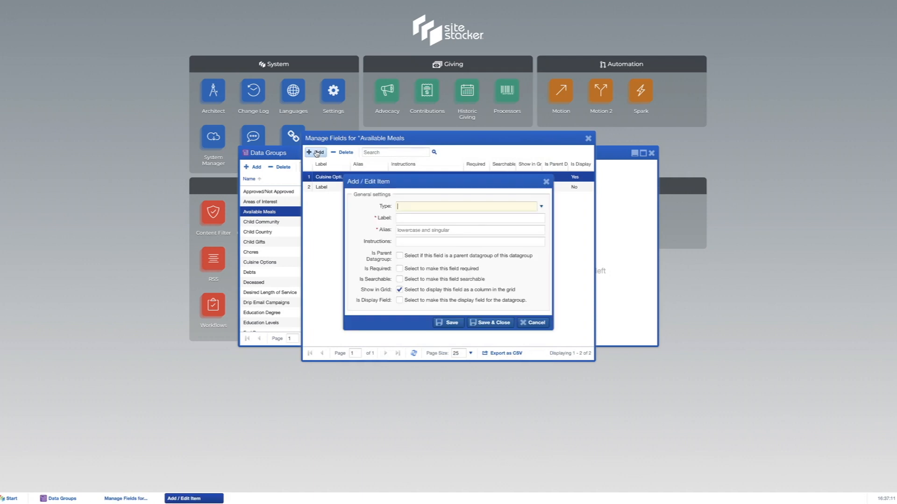
{"action": "type", "text": "Number"}
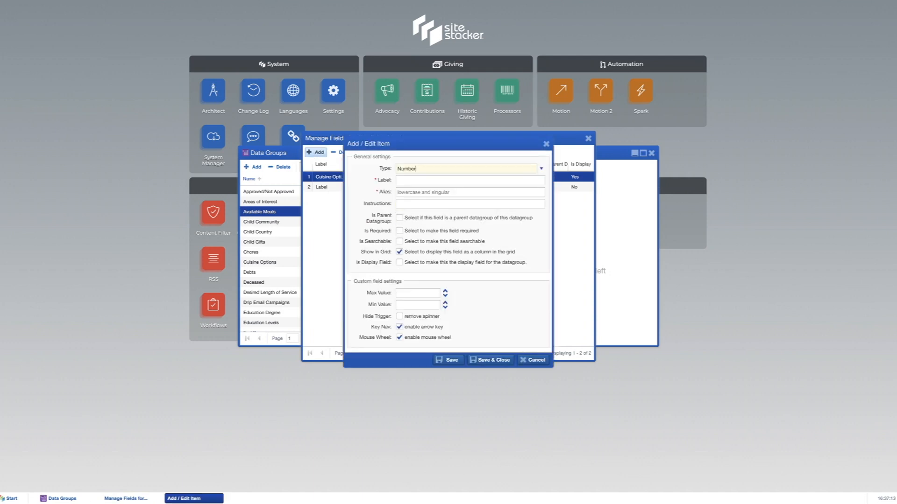
{"action": "type", "text": "Order"}
{"action": "left_click", "coordinate": [492, 358]}
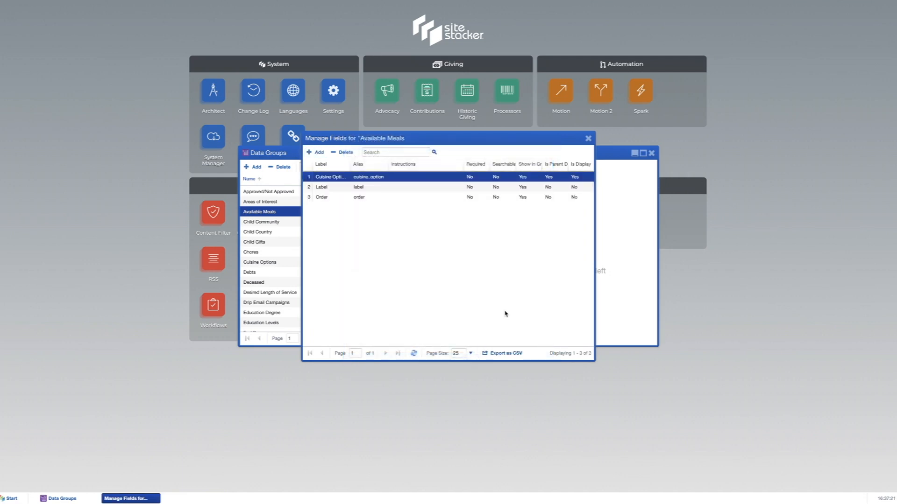
{"action": "left_click", "coordinate": [588, 139]}
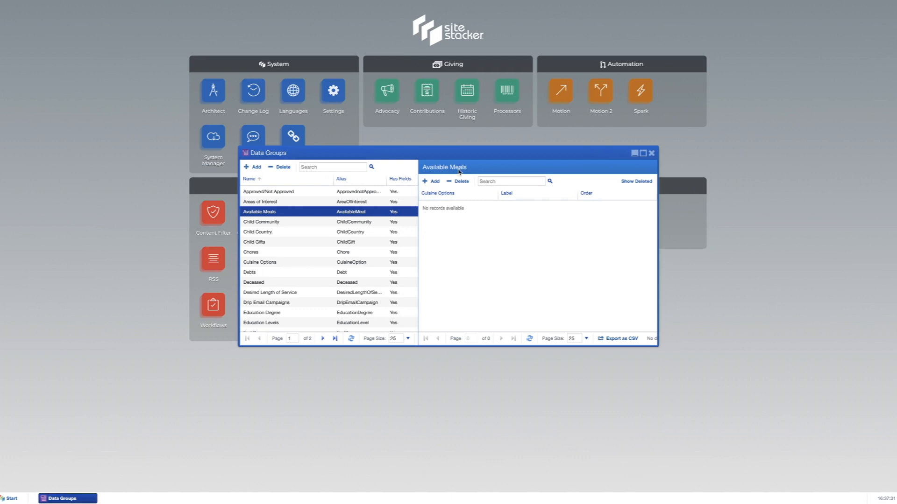
Step: Add an Available Meals record with cuisine option Italian, label Pizza and order 1, and save it
{"action": "left_click", "coordinate": [426, 185]}
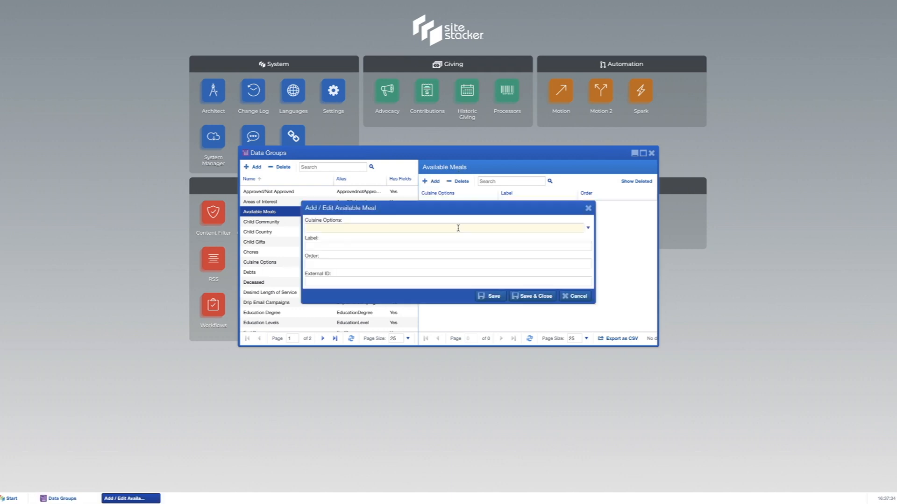
{"action": "left_click", "coordinate": [339, 228]}
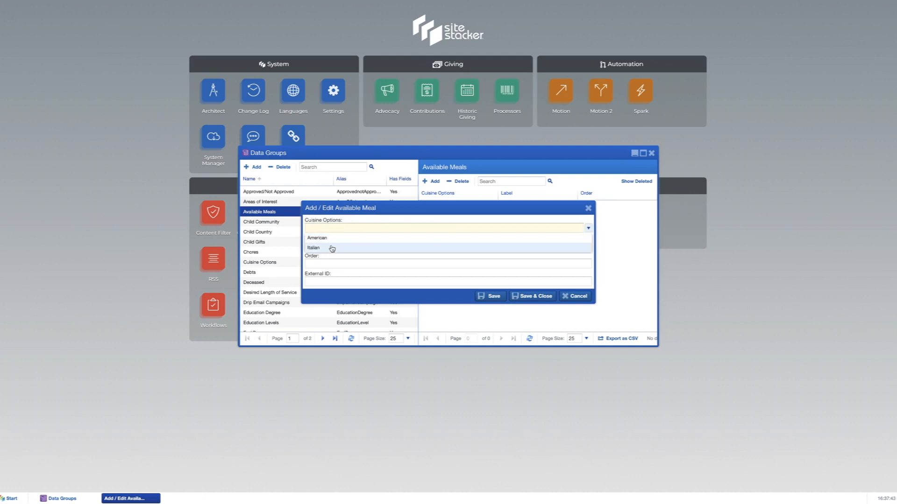
{"action": "left_click", "coordinate": [332, 249]}
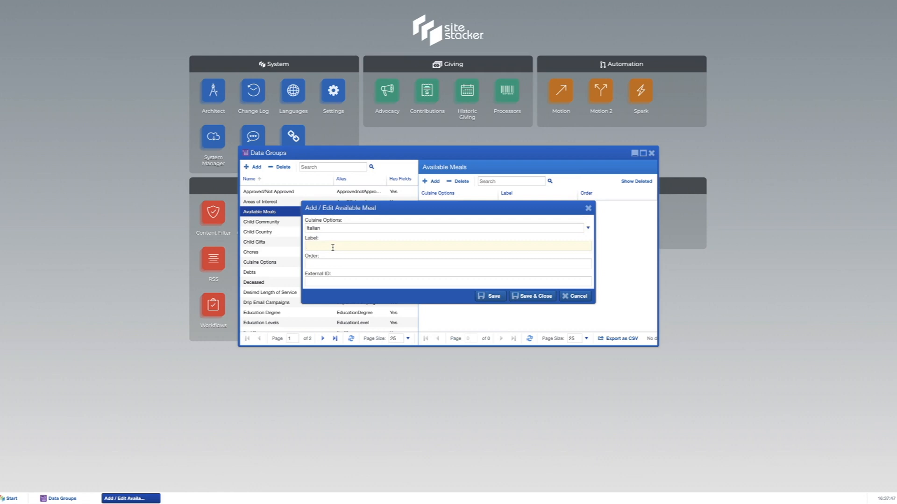
{"action": "type", "text": "Pizza"}
{"action": "type", "text": "1"}
{"action": "left_click", "coordinate": [521, 297]}
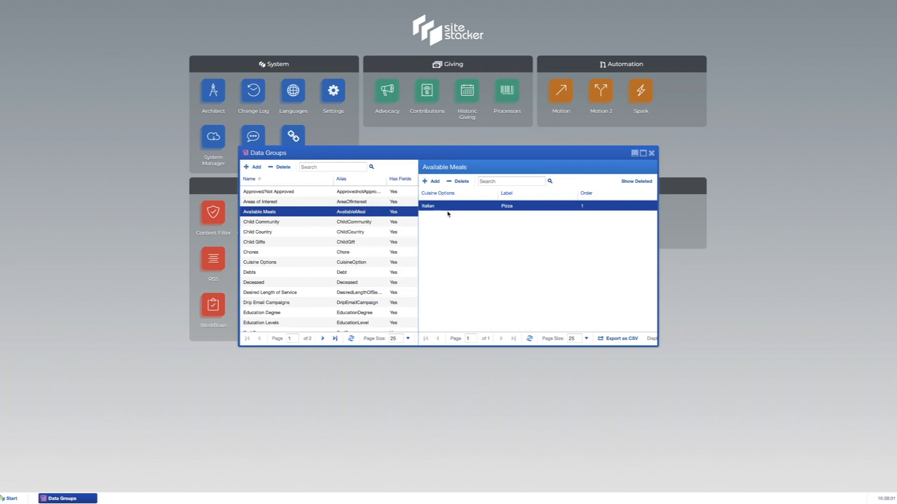
Step: Add an Available Meals record with cuisine option Italian, label Spaghetti and order 2, and save it
{"action": "left_click", "coordinate": [430, 181]}
{"action": "left_click", "coordinate": [373, 226]}
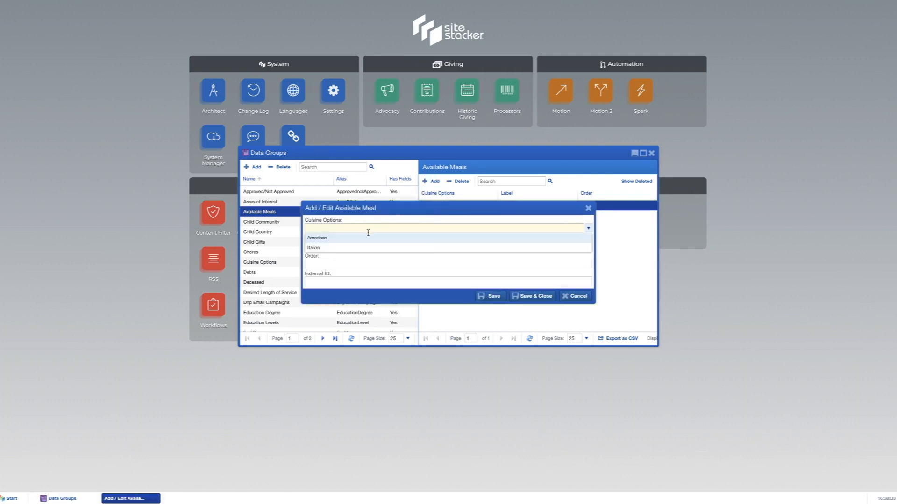
{"action": "left_click", "coordinate": [344, 247]}
{"action": "left_click", "coordinate": [320, 246]}
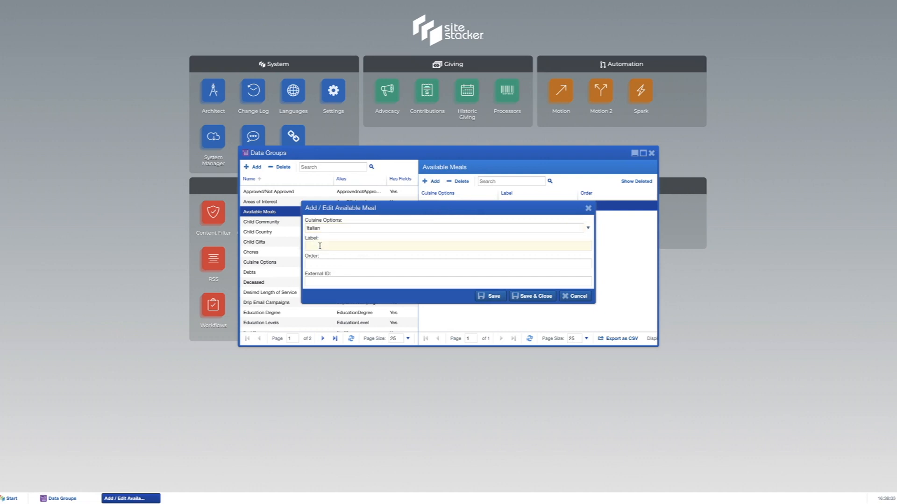
{"action": "type", "text": "Spaghetti"}
{"action": "key", "text": "Tab"}
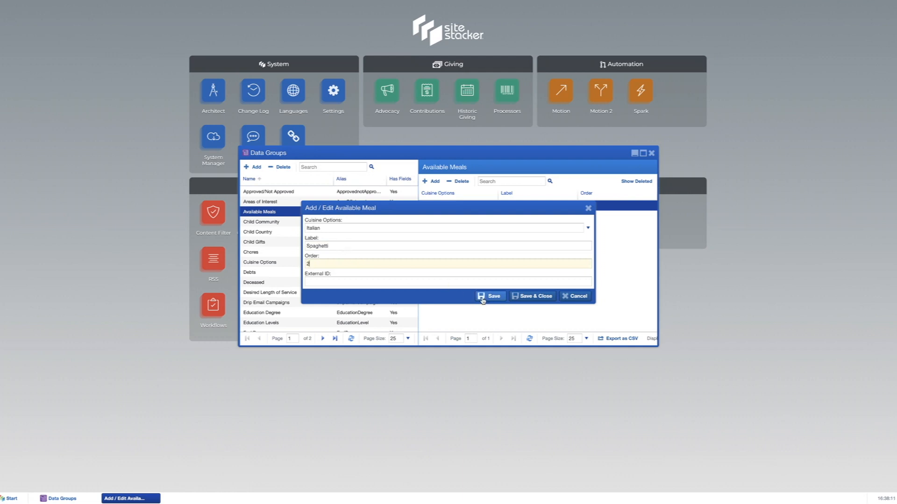
{"action": "left_click", "coordinate": [523, 301]}
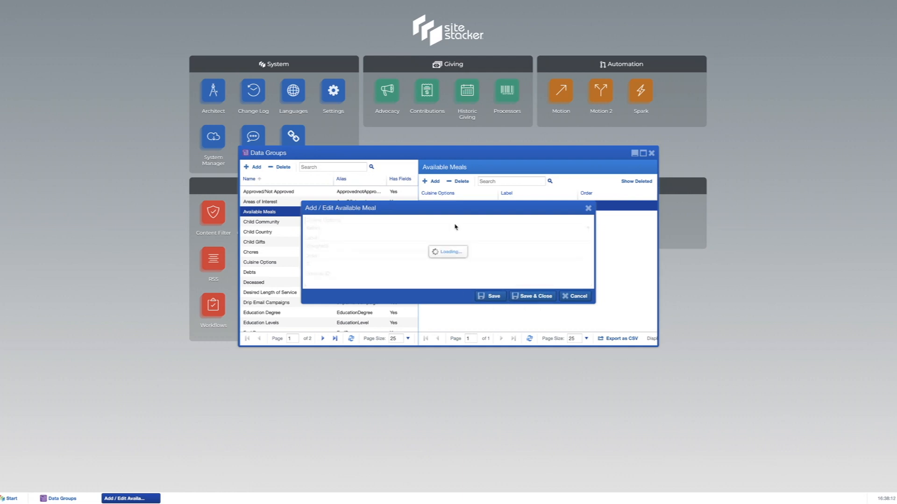
Step: Add an Available Meals record with cuisine option American, label Hot Dogs and order 3, and save it
{"action": "left_click", "coordinate": [431, 181]}
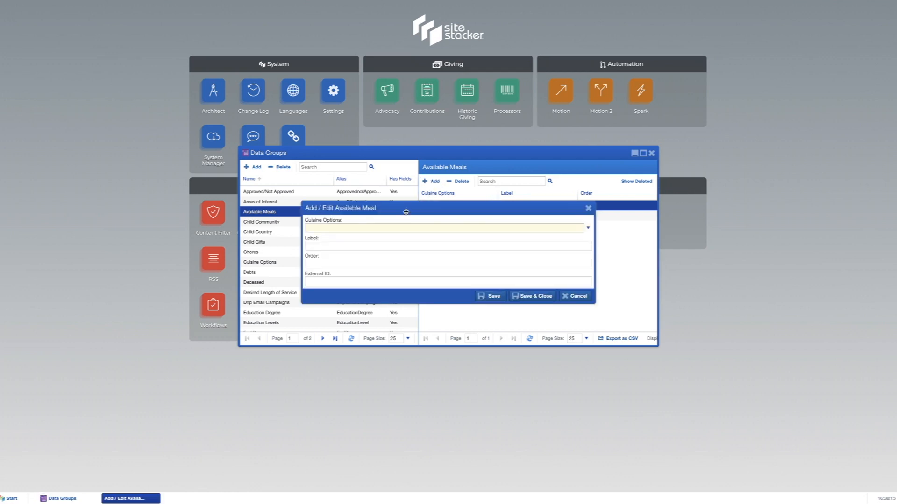
{"action": "left_click", "coordinate": [371, 226]}
{"action": "left_click", "coordinate": [346, 239]}
{"action": "left_click", "coordinate": [340, 246]}
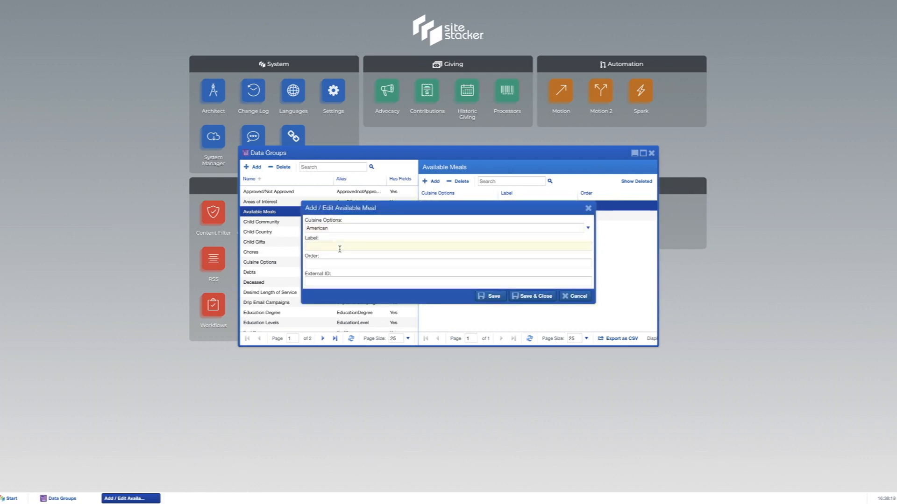
{"action": "type", "text": "Hot Dogs"}
{"action": "left_click", "coordinate": [334, 265]}
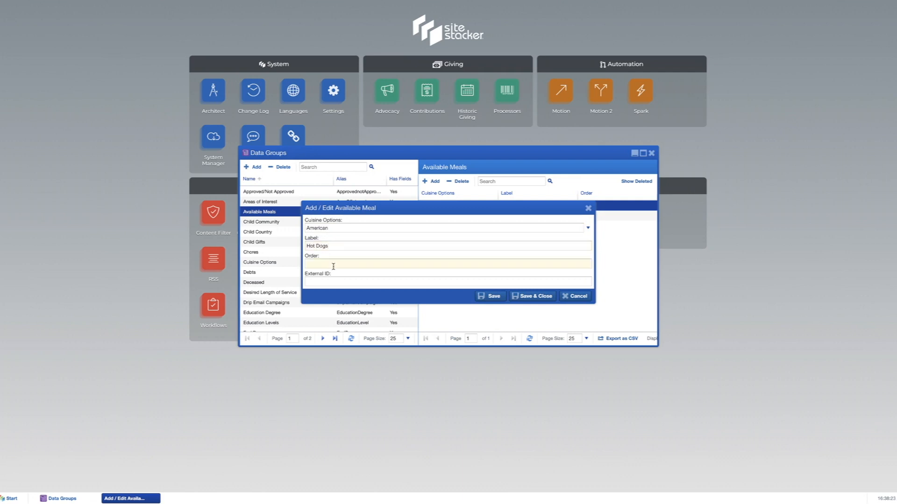
{"action": "type", "text": "3"}
{"action": "left_click", "coordinate": [532, 296]}
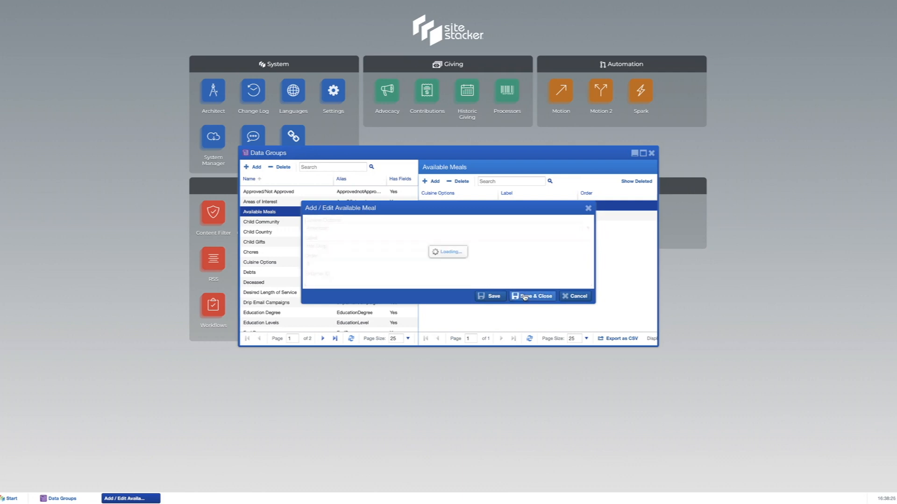
Step: Add an Available Meals record with cuisine option American and label Hamburgers, and save it
{"action": "left_click", "coordinate": [433, 182]}
{"action": "left_click", "coordinate": [352, 228]}
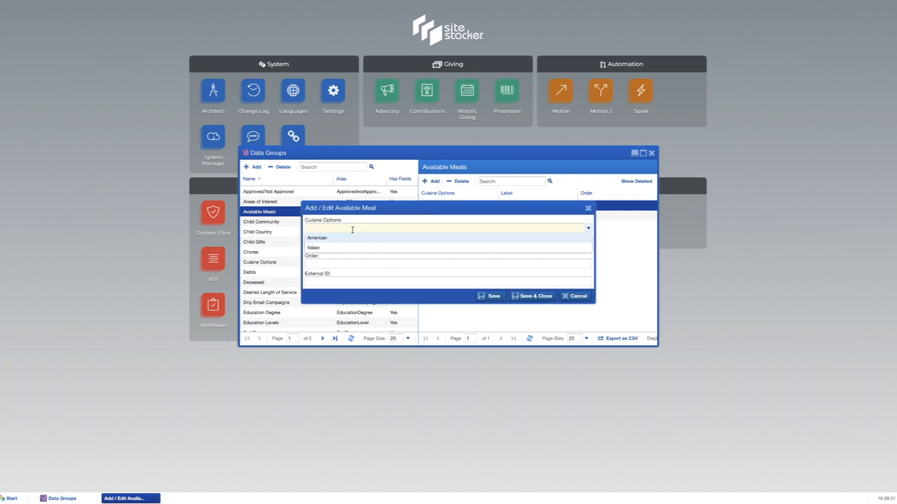
{"action": "left_click", "coordinate": [341, 239]}
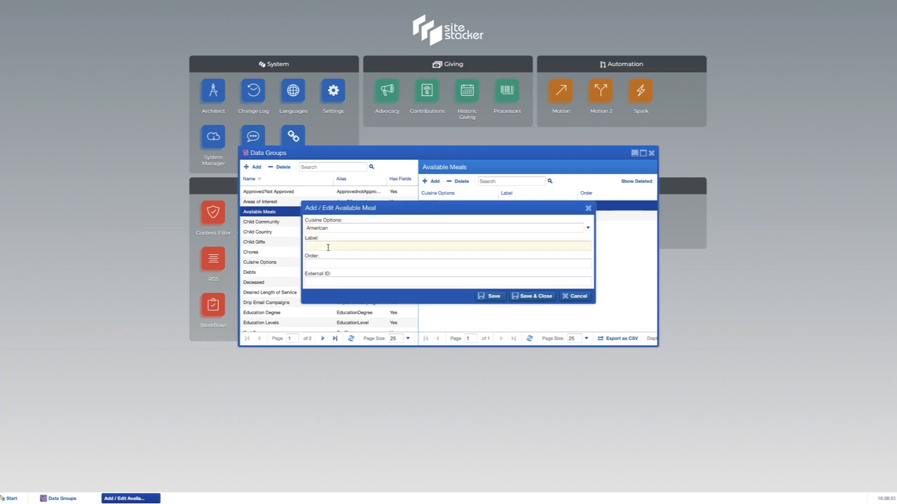
{"action": "type", "text": "Hamburgers"}
{"action": "left_click", "coordinate": [528, 296]}
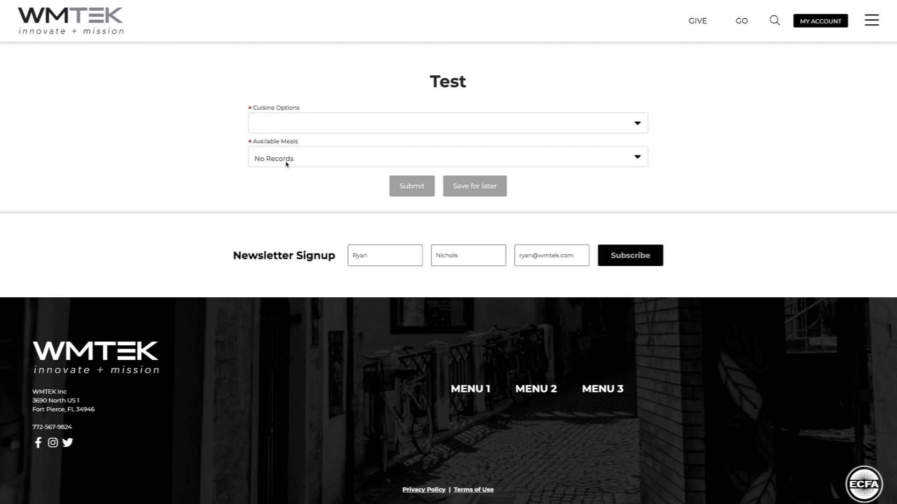
Step: On the website's Test form, choose Italian as the cuisine option and Spaghetti as the available meal
{"action": "left_click", "coordinate": [276, 131]}
{"action": "left_click", "coordinate": [276, 136]}
{"action": "left_click", "coordinate": [283, 162]}
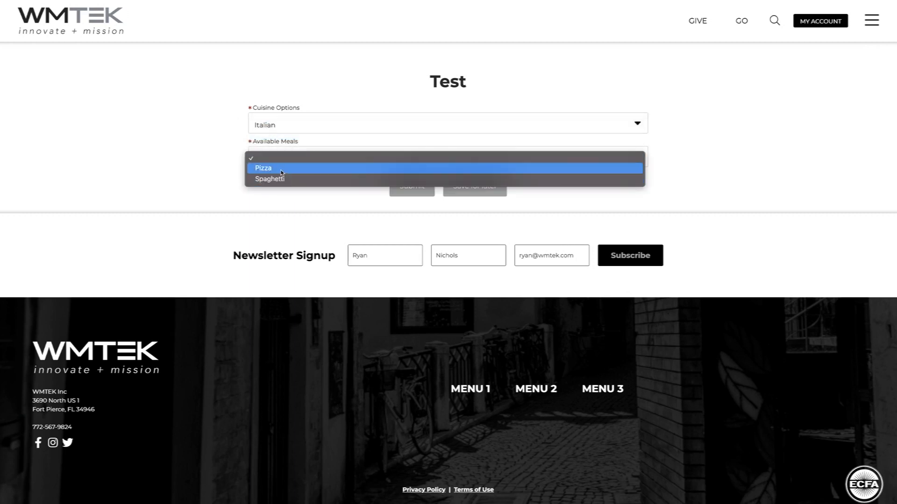
{"action": "left_click", "coordinate": [282, 171]}
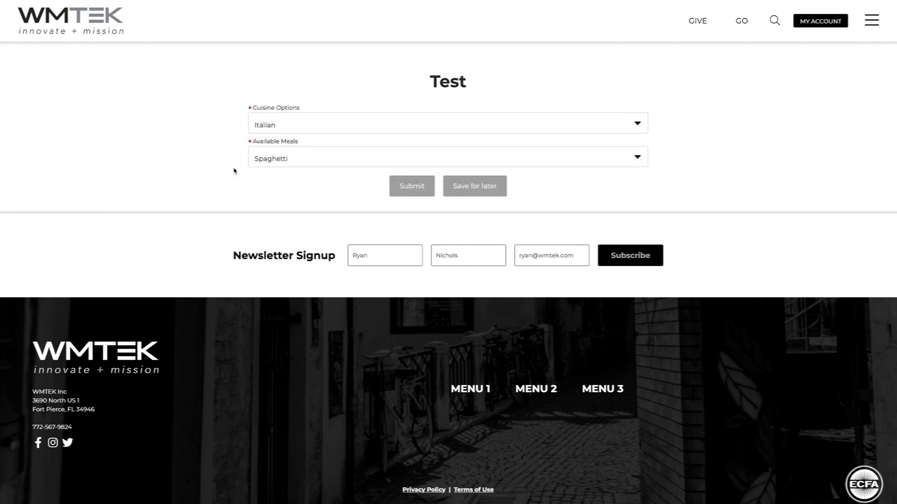
Step: Change the Test form's cuisine option to American, trying Hot Dogs and settling on Hamburgers as the available meal
{"action": "left_click", "coordinate": [260, 129]}
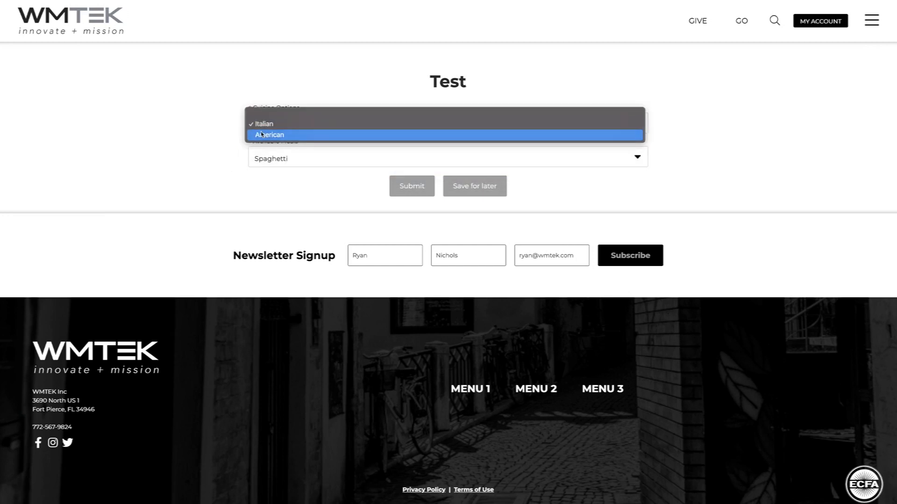
{"action": "left_click", "coordinate": [276, 137]}
{"action": "left_click", "coordinate": [280, 161]}
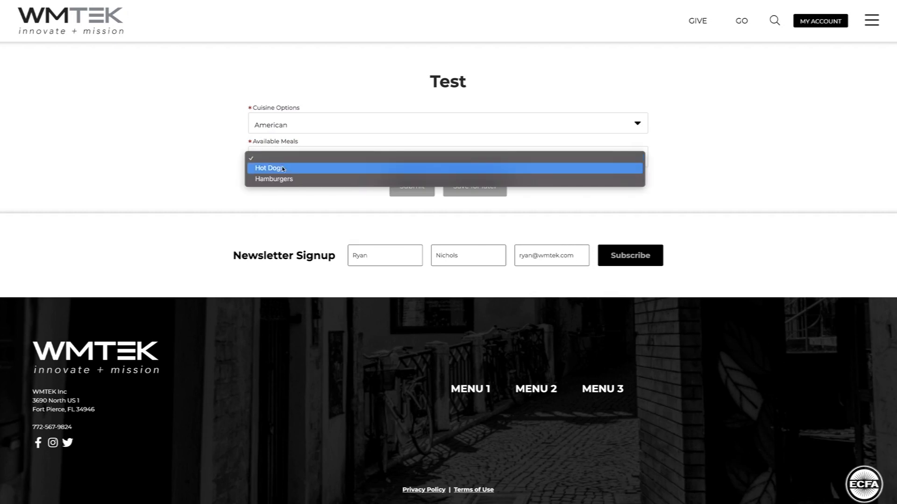
{"action": "left_click", "coordinate": [286, 170]}
{"action": "left_click", "coordinate": [287, 161]}
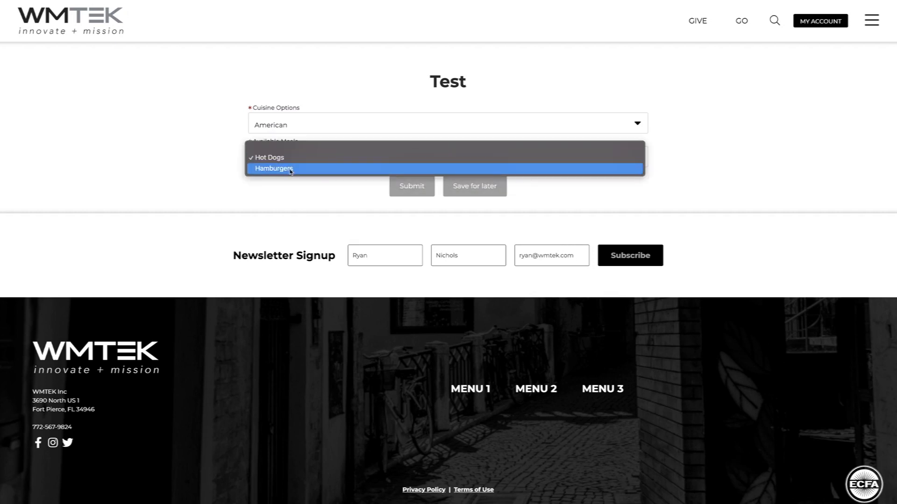
{"action": "left_click", "coordinate": [225, 167]}
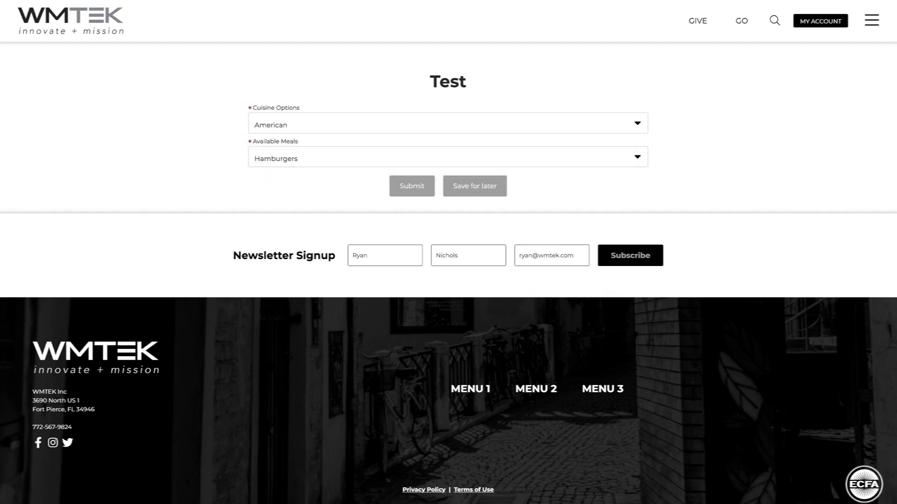